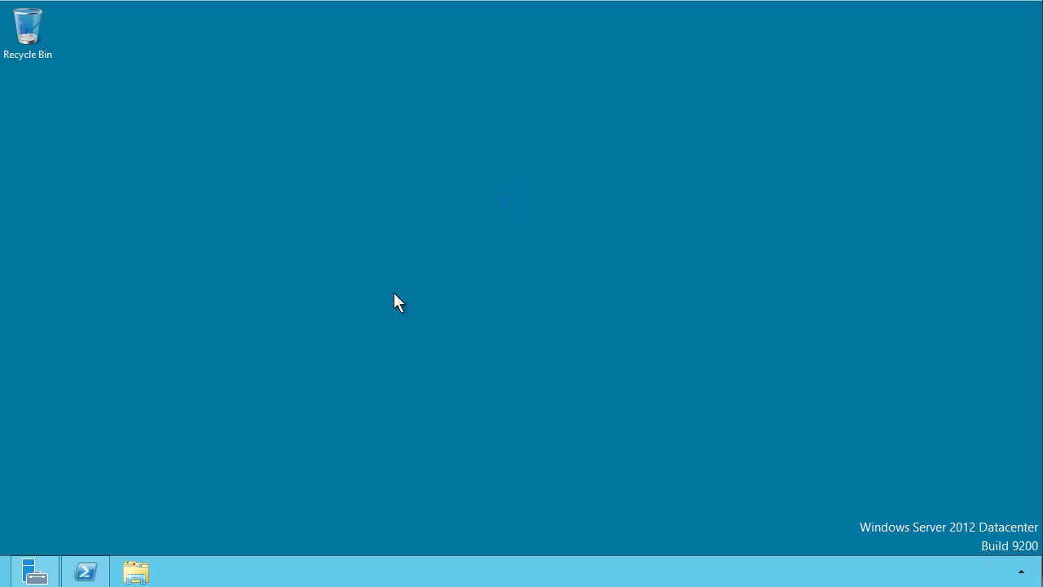
Switch to Server Manager, open the local server's NIC Teaming configuration and enlarge its window to show all available adapters.
mouse_move(32, 575)
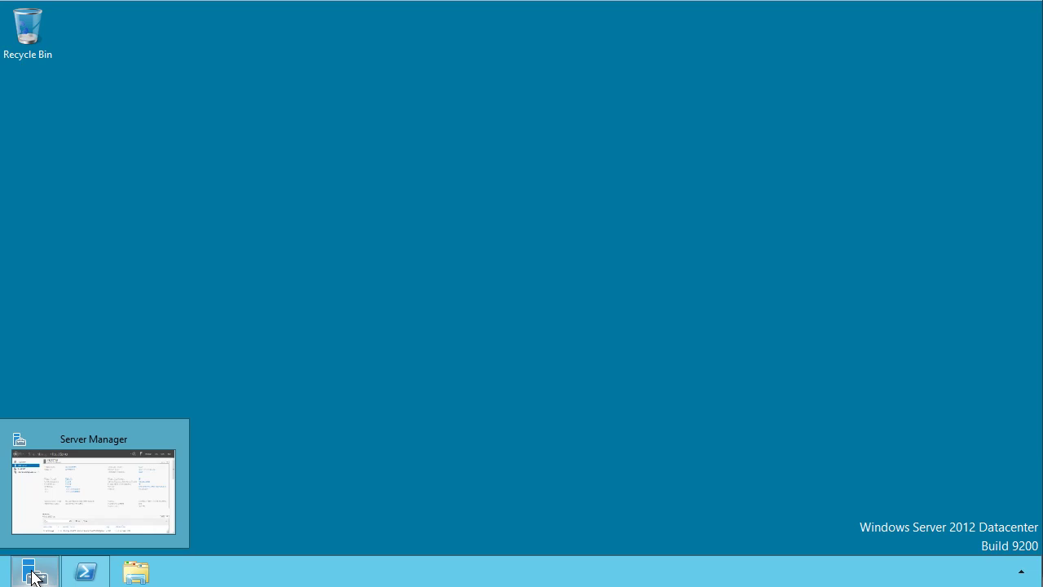
click(33, 575)
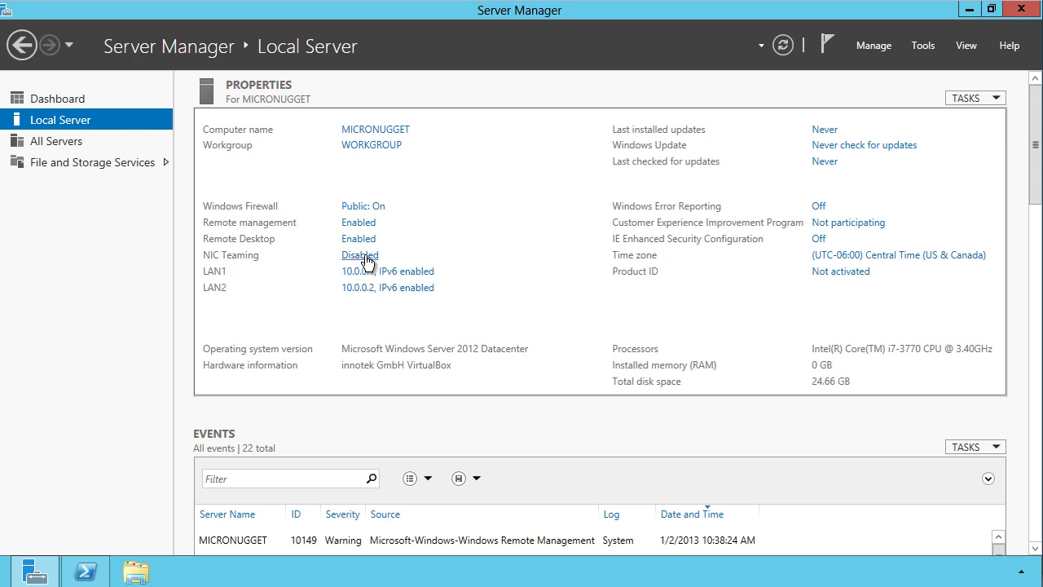
click(364, 256)
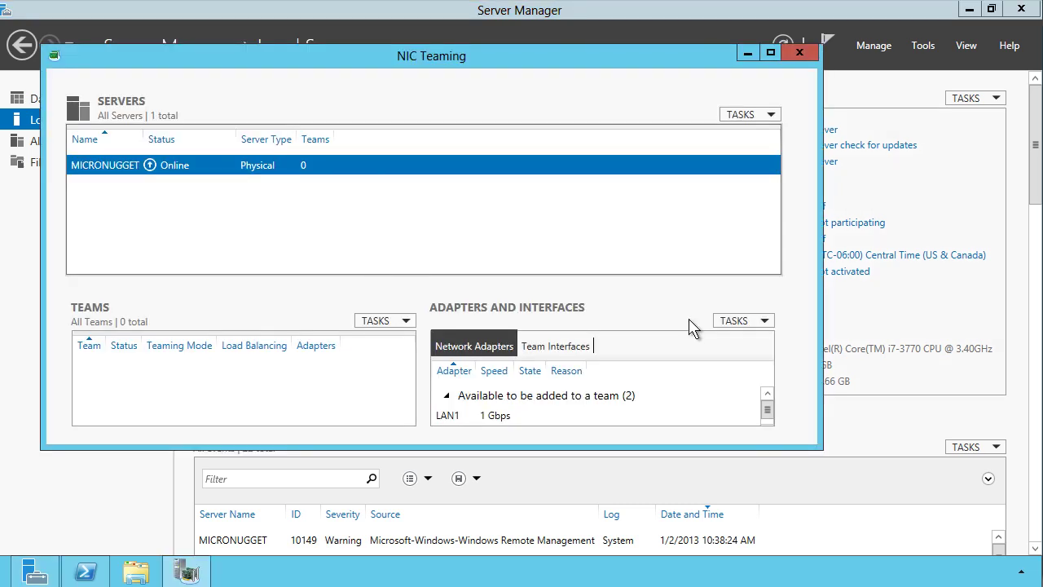
drag(819, 449, 985, 553)
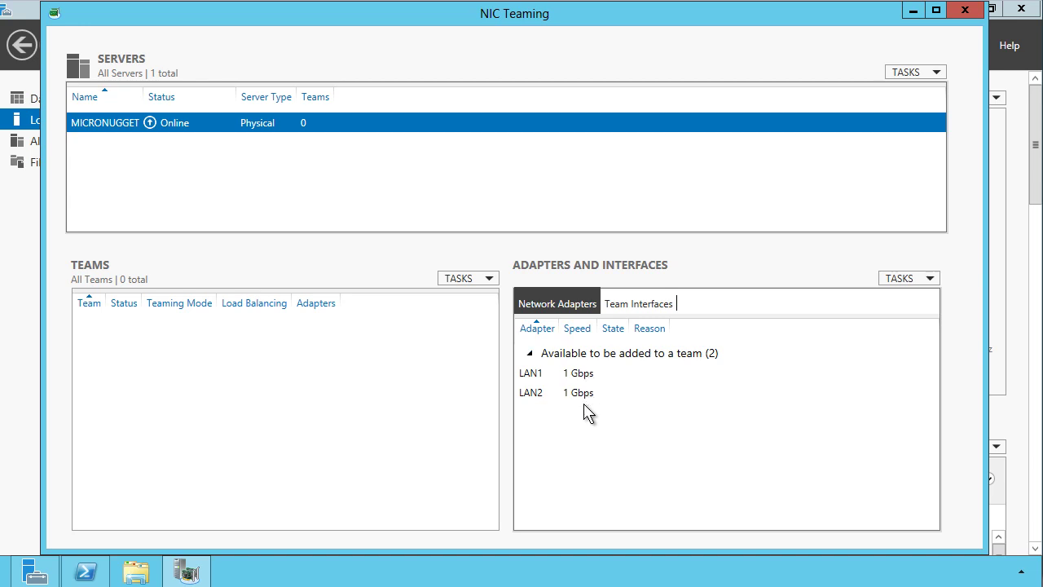
Start a new team from the LAN1 and LAN2 adapters and name it NICTeam.
click(542, 376)
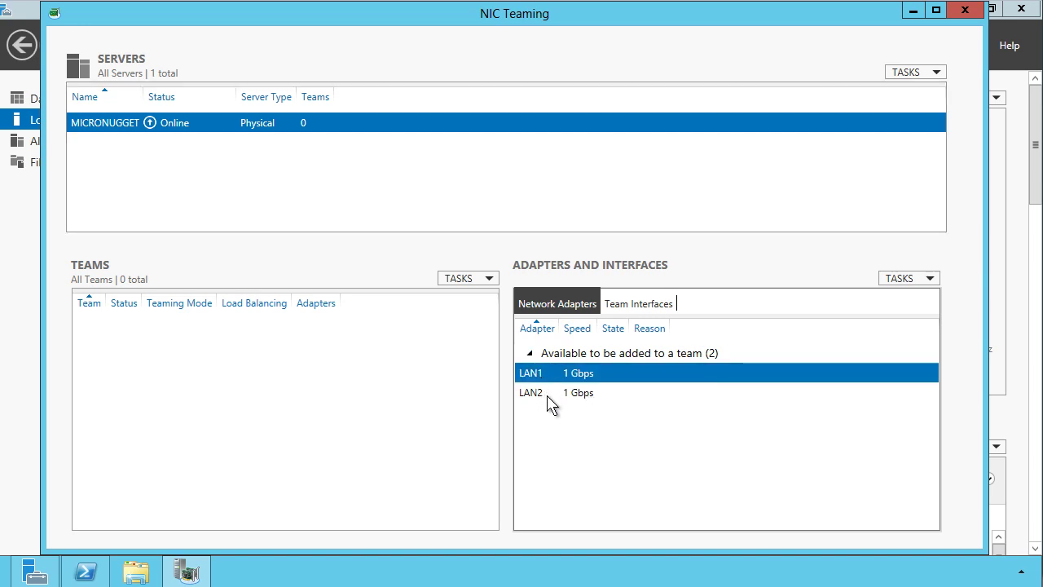
ctrl+click(544, 394)
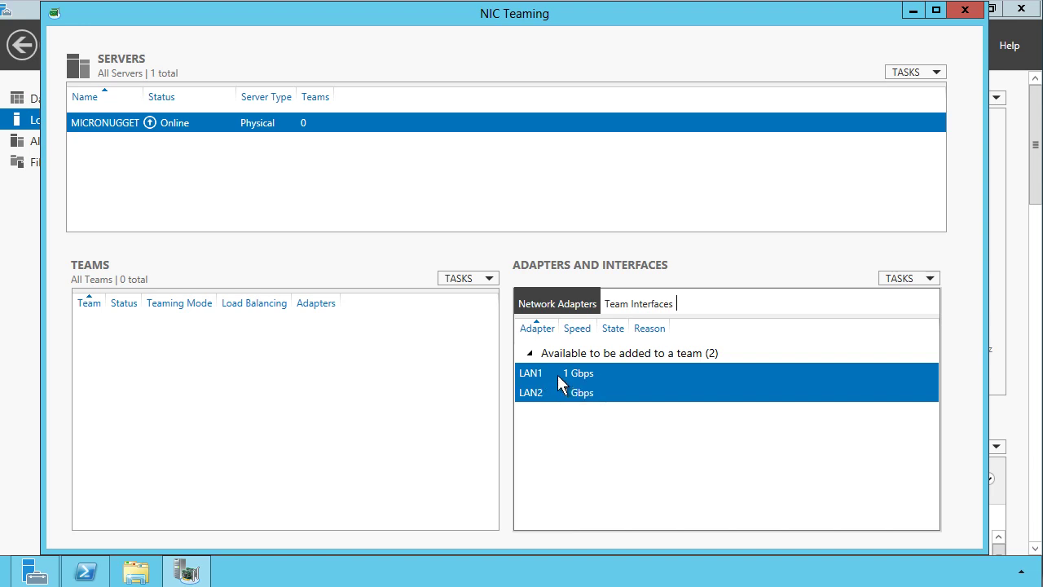
click(930, 278)
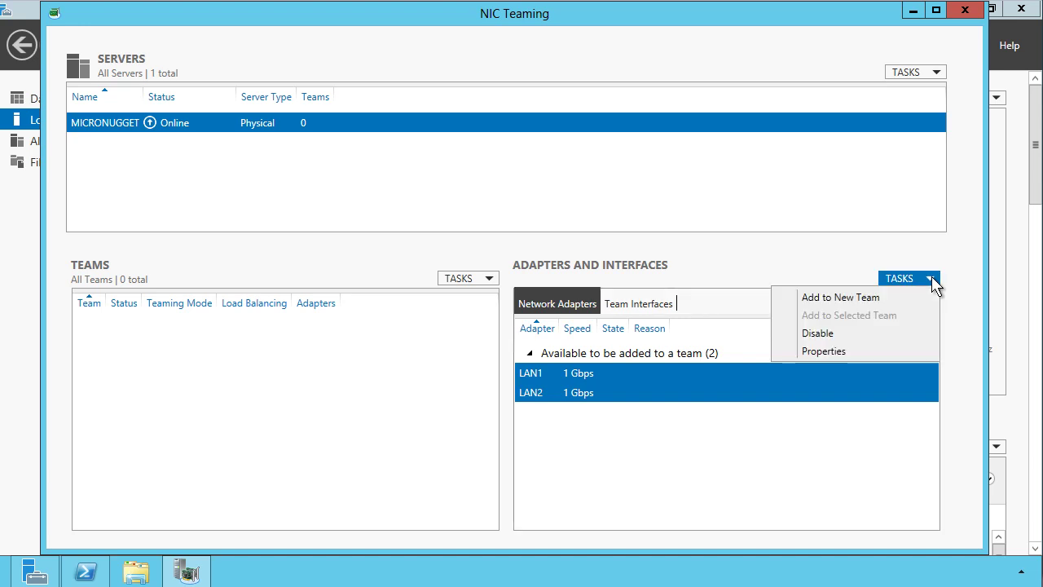
click(912, 302)
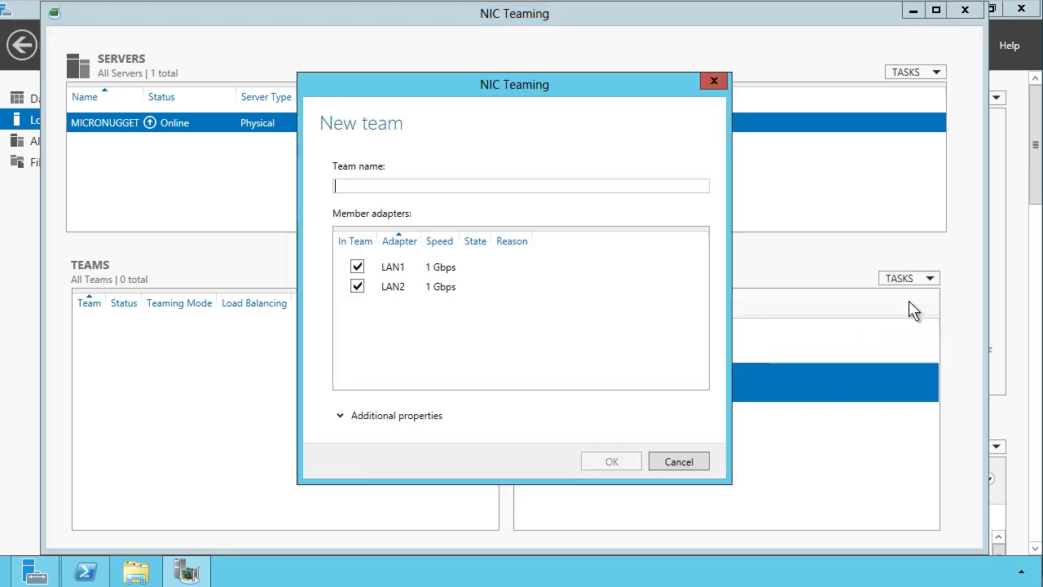
text(NICTeam)
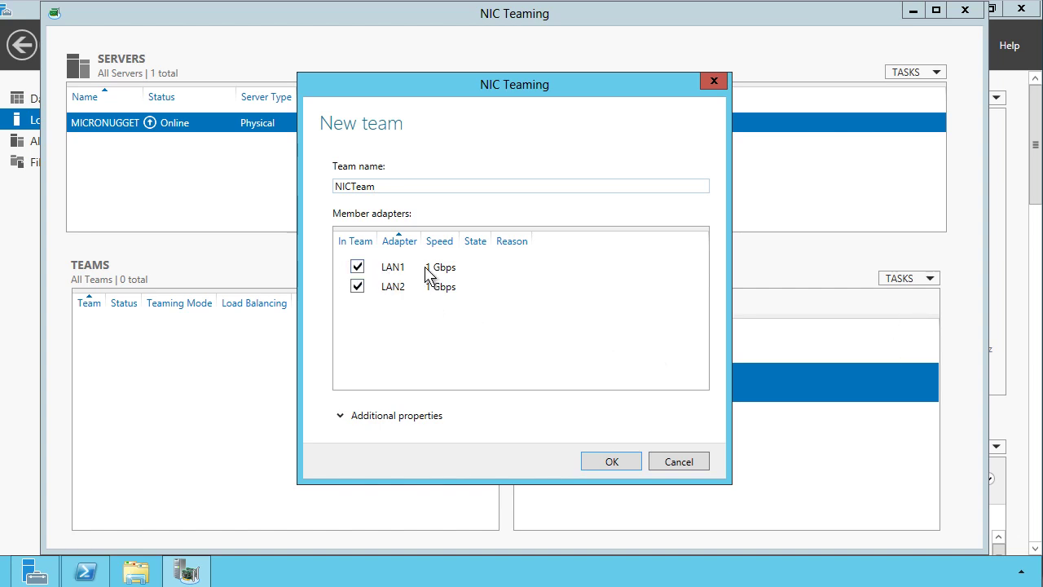
Create the team with Switch Independent teaming mode, Address Hash load balancing and no standby adapter (all adapters active).
drag(423, 88, 403, 17)
click(317, 343)
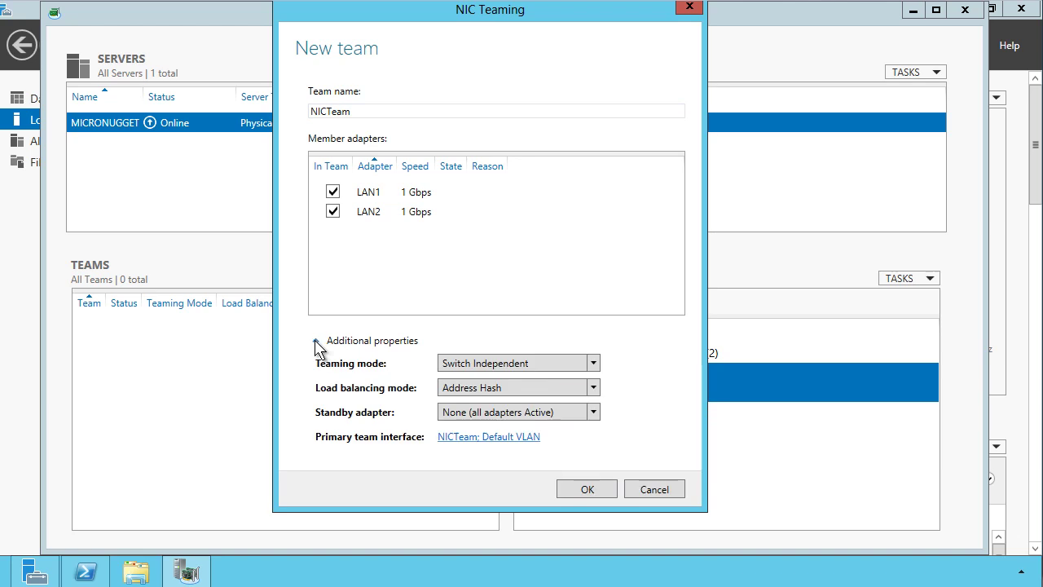
click(593, 363)
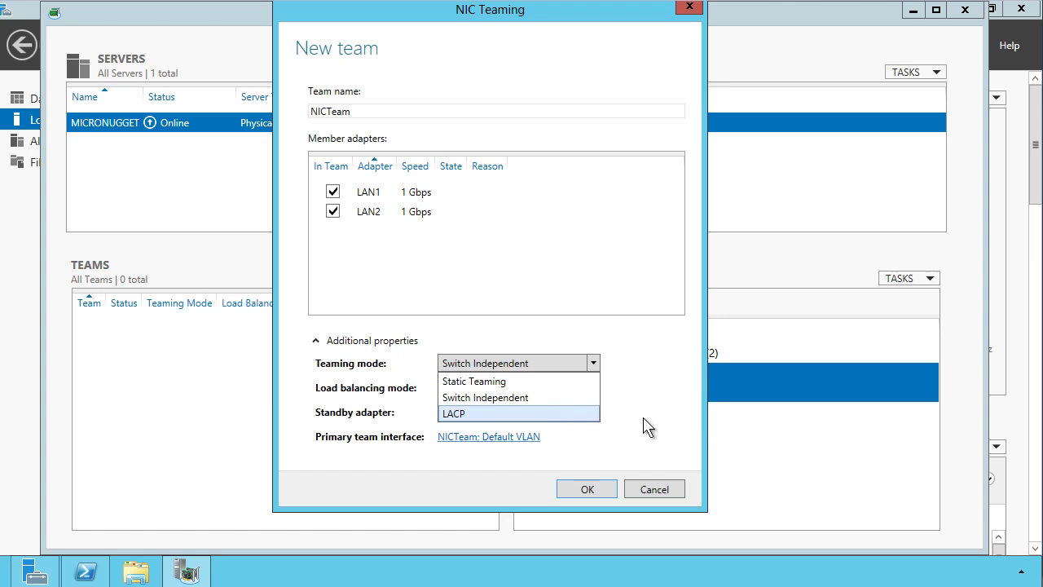
click(509, 399)
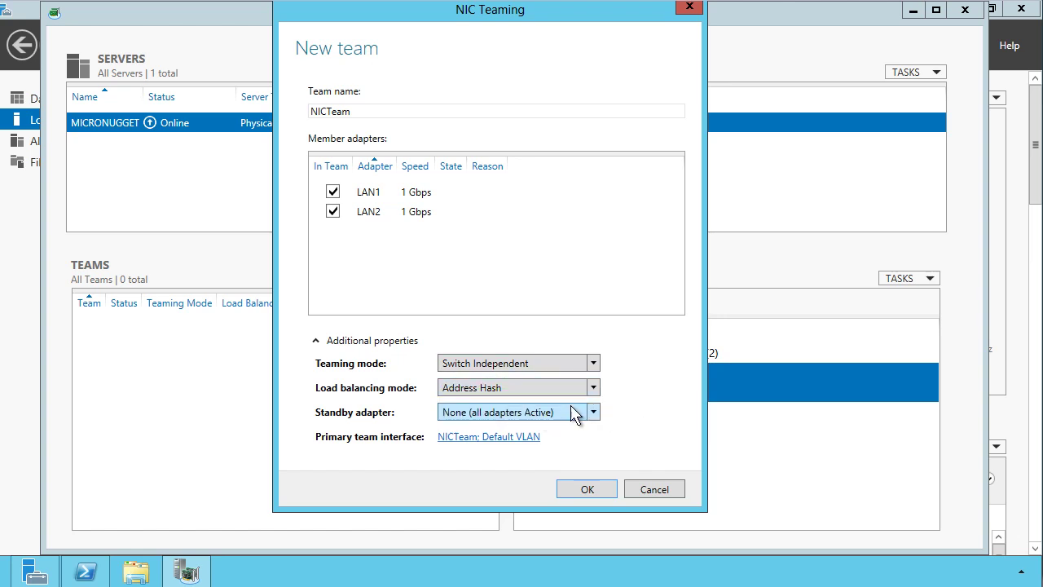
click(594, 390)
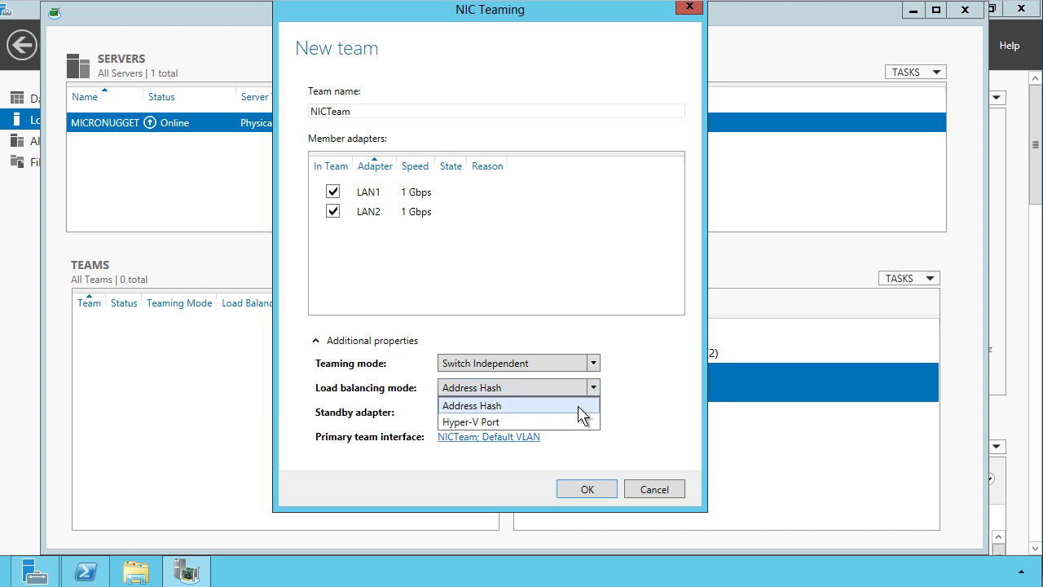
click(579, 408)
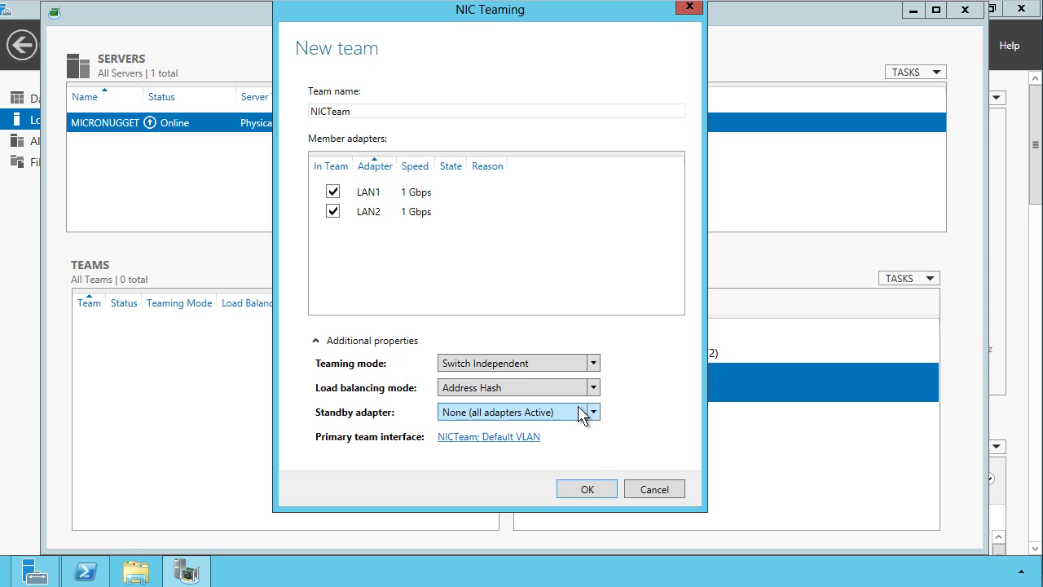
click(593, 414)
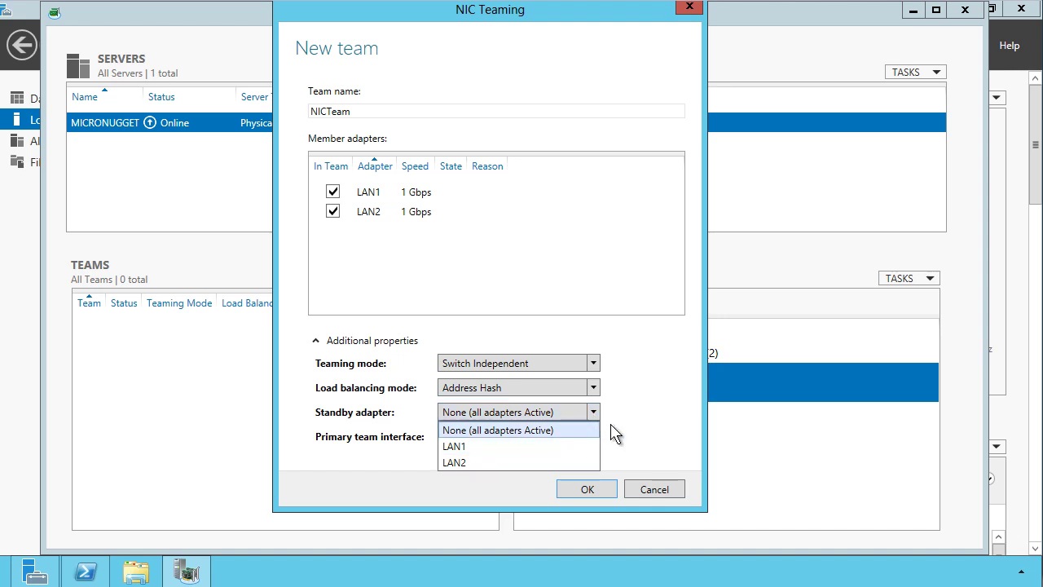
click(544, 432)
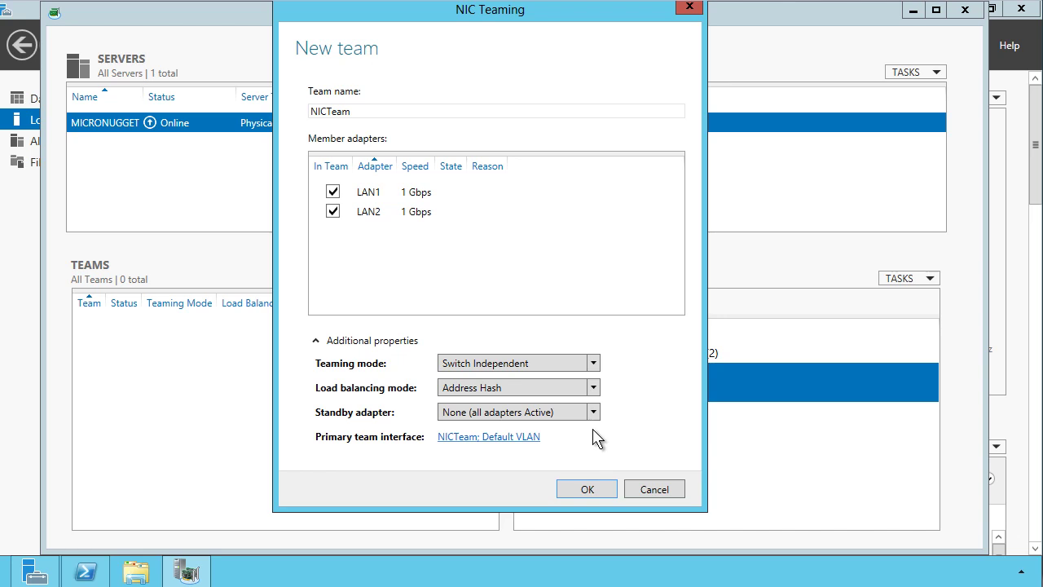
click(591, 492)
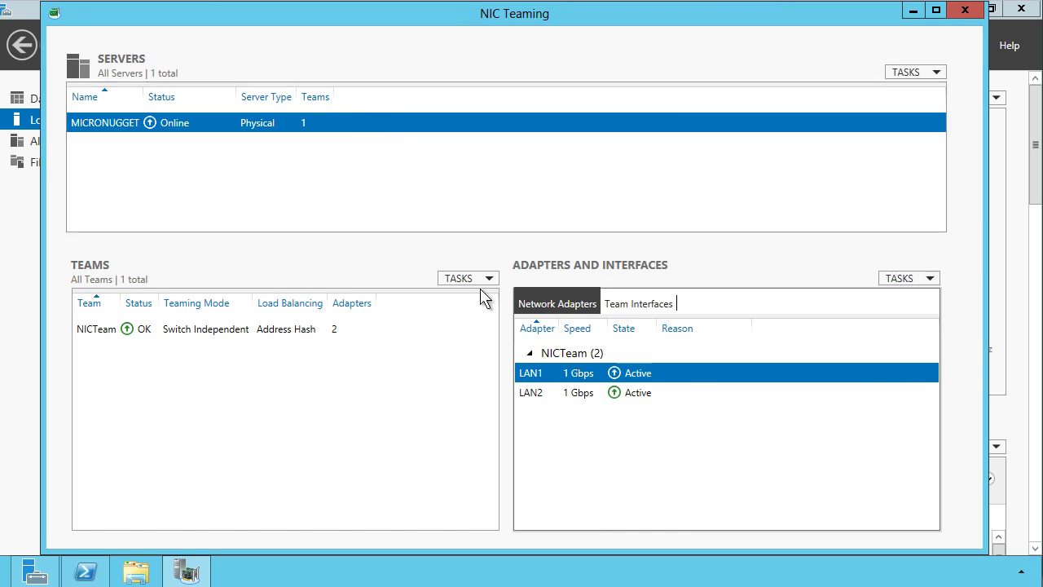
Check the new NICTeam entry in NIC Teaming, refreshing the local server properties and reviewing the team configuration once more.
click(116, 331)
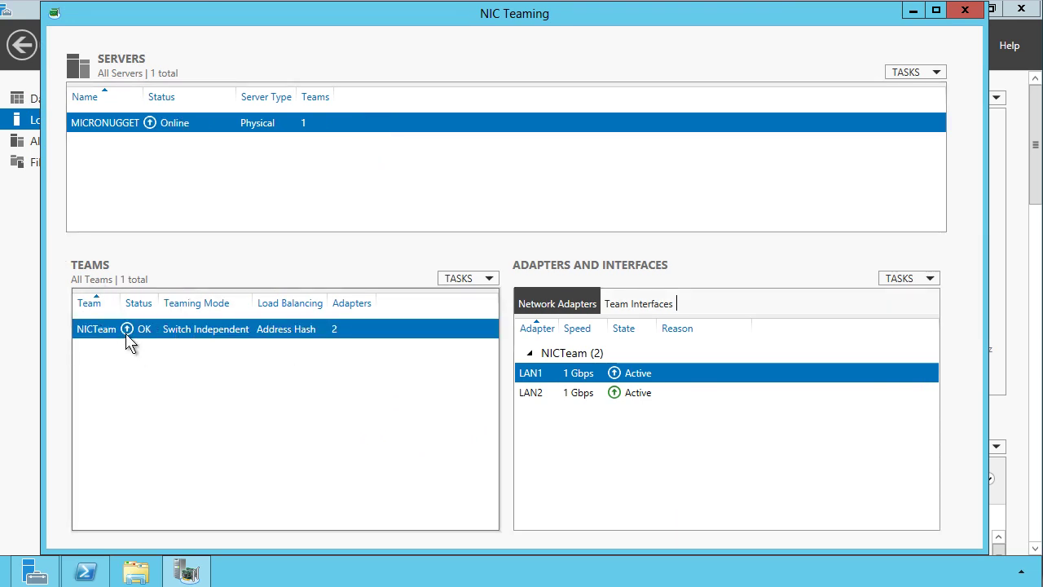
click(967, 13)
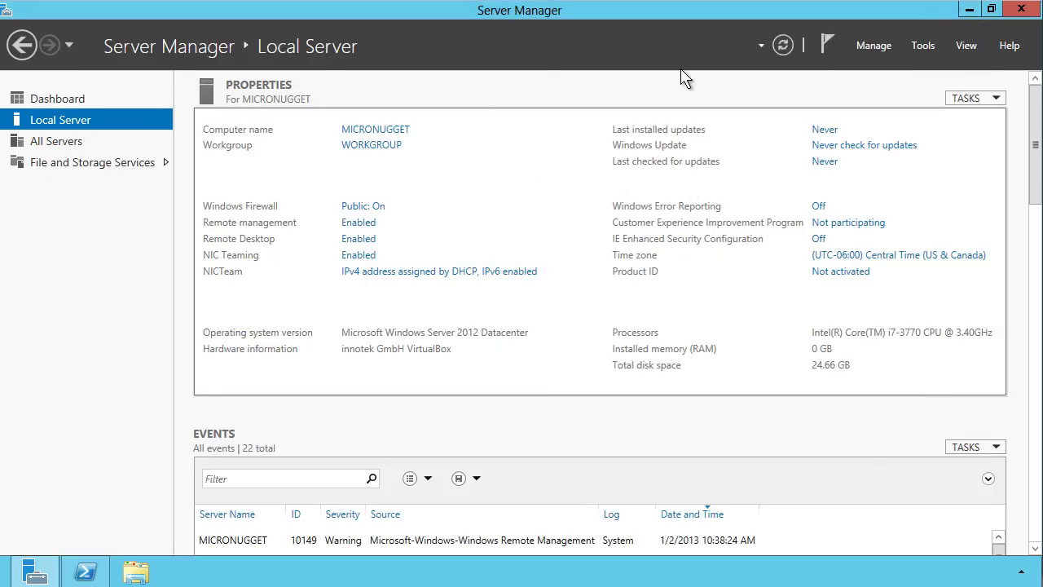
click(784, 47)
click(356, 257)
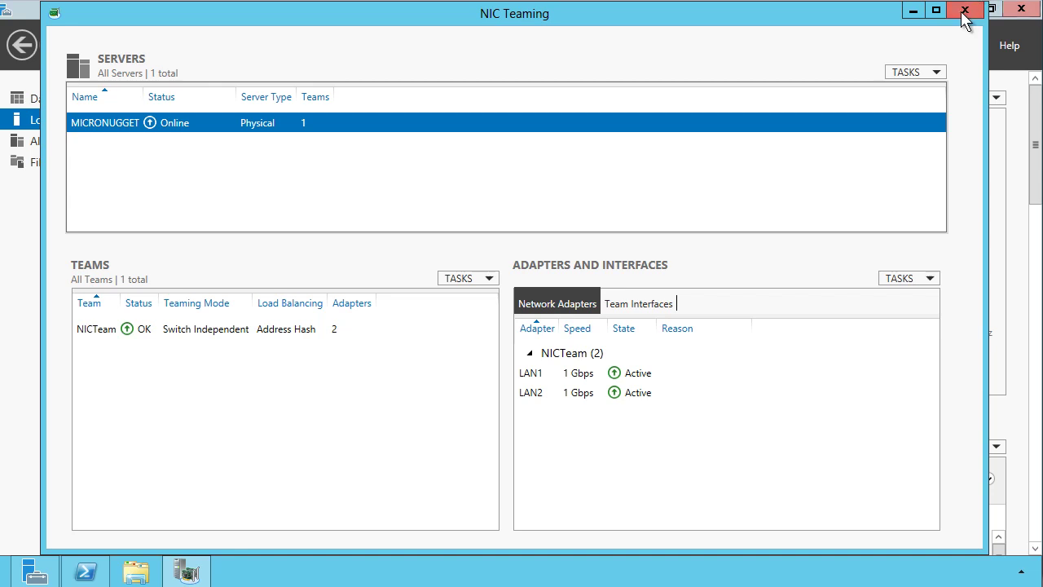
click(964, 11)
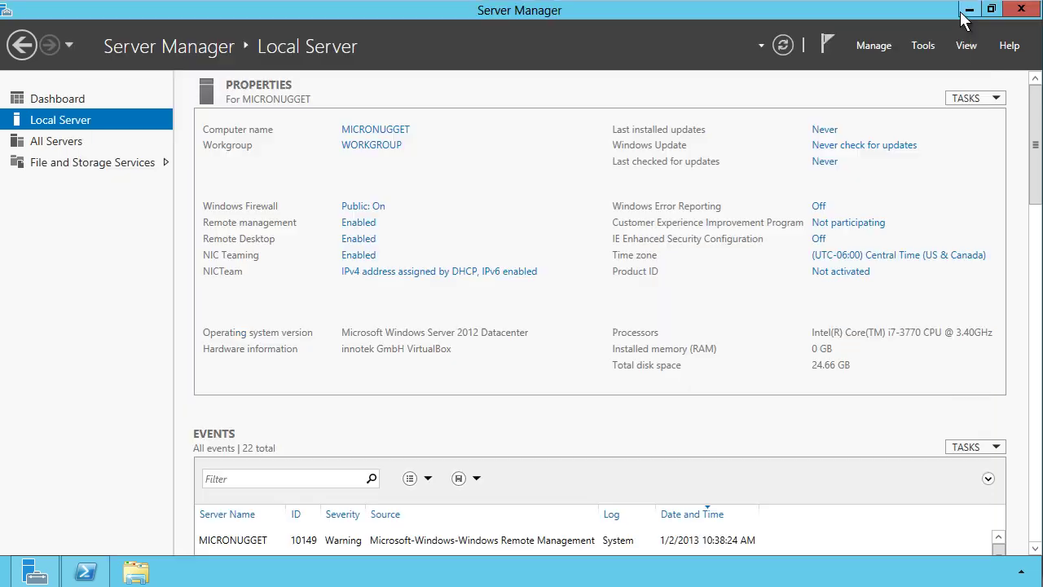
Open the Internet Protocol Version 4 (TCP/IPv4) properties of the NICTeam adapter in Network Connections.
click(429, 272)
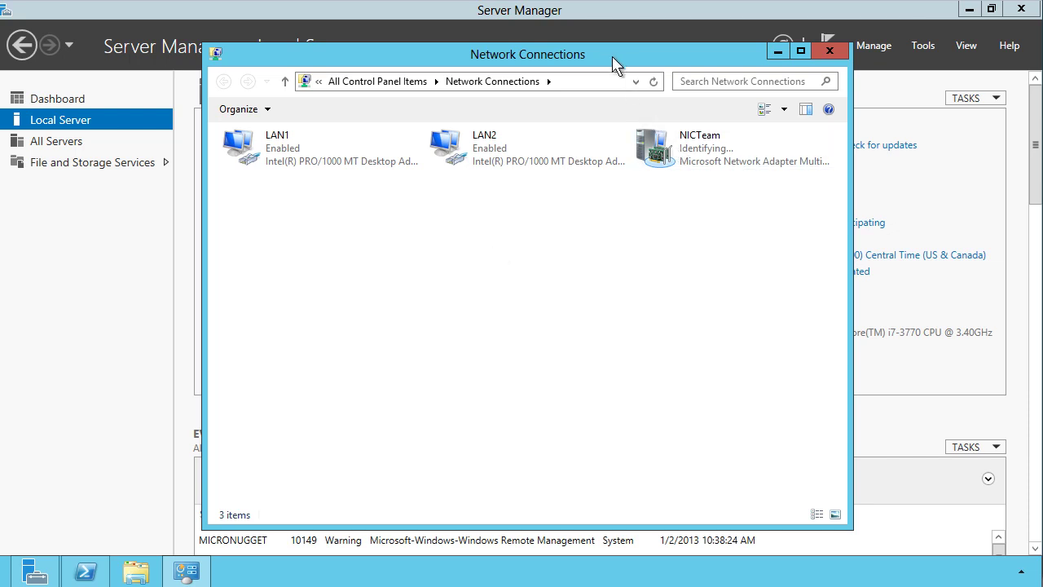
drag(617, 61, 541, 60)
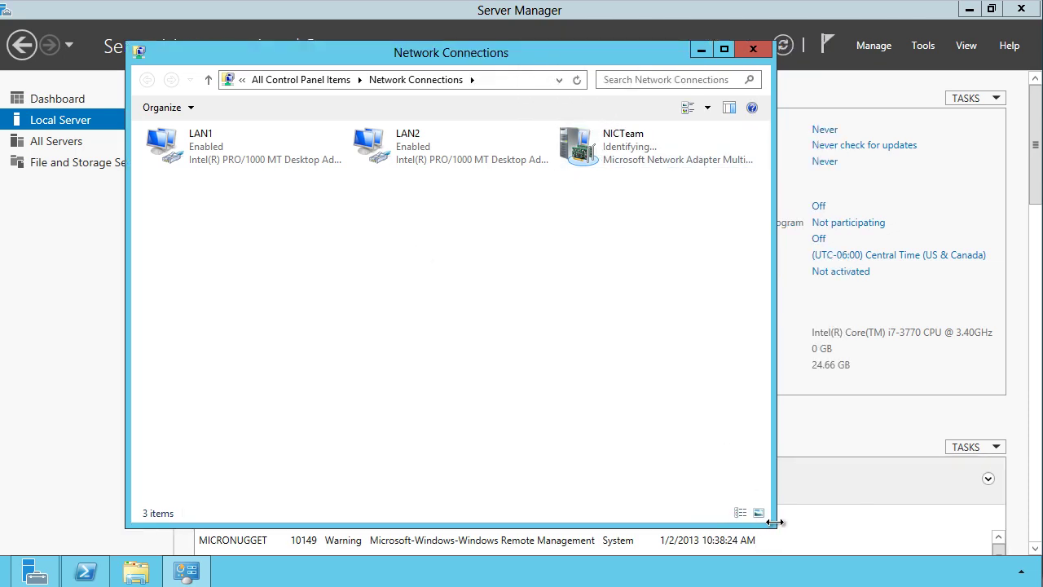
drag(772, 524, 931, 524)
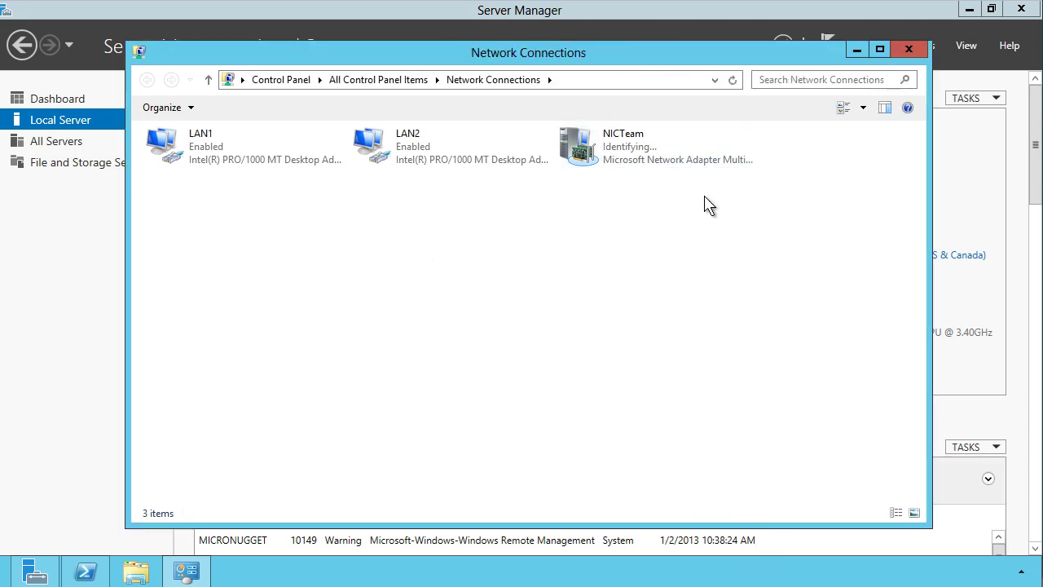
right_click(615, 151)
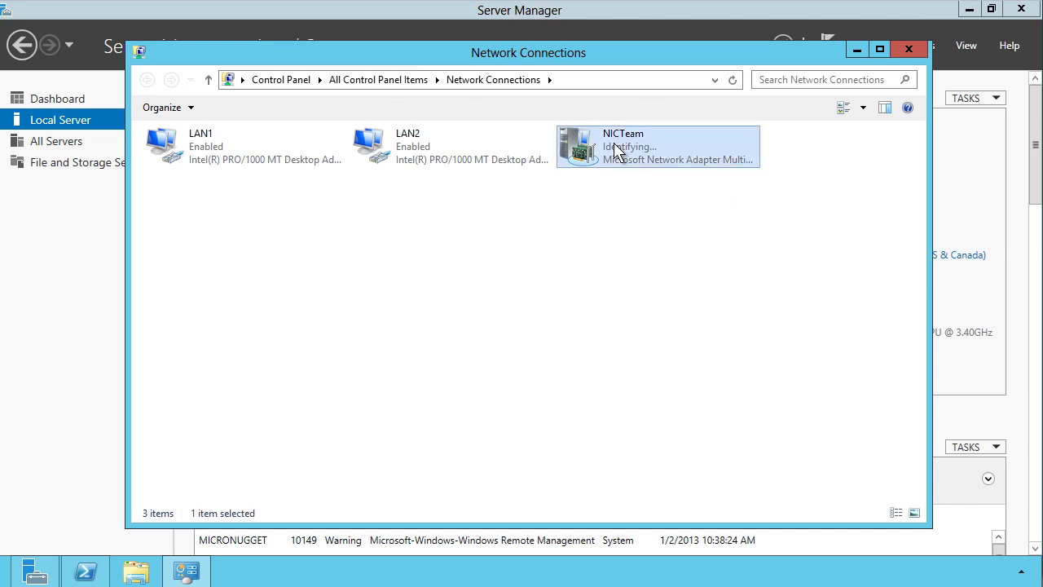
click(675, 285)
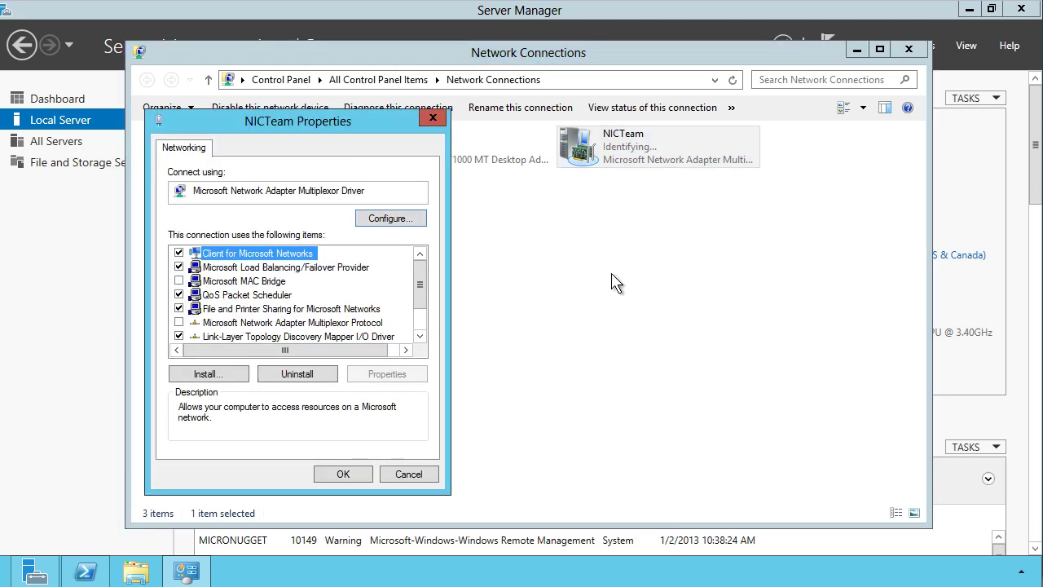
drag(419, 288, 419, 309)
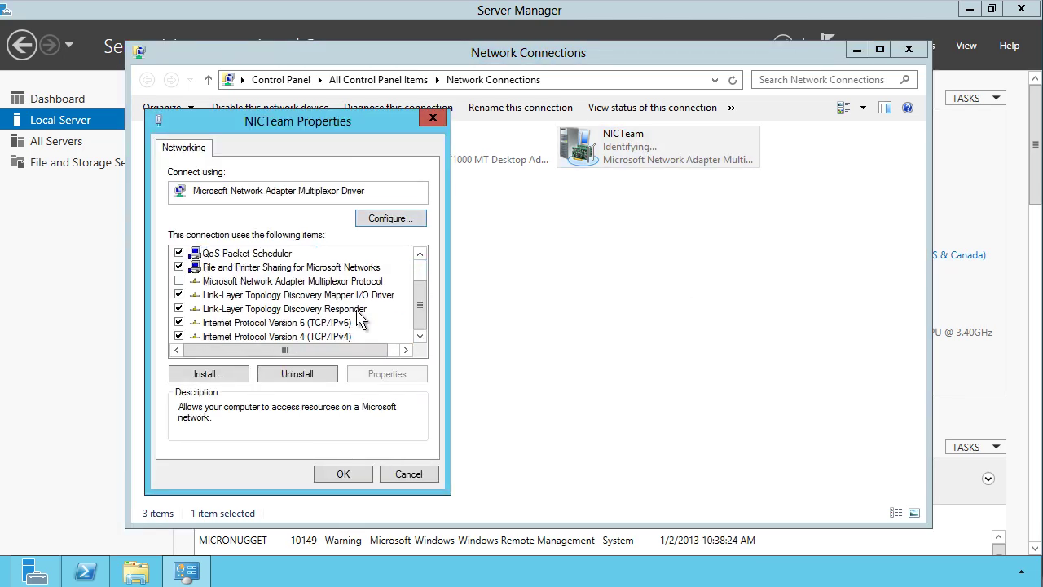
double_click(338, 338)
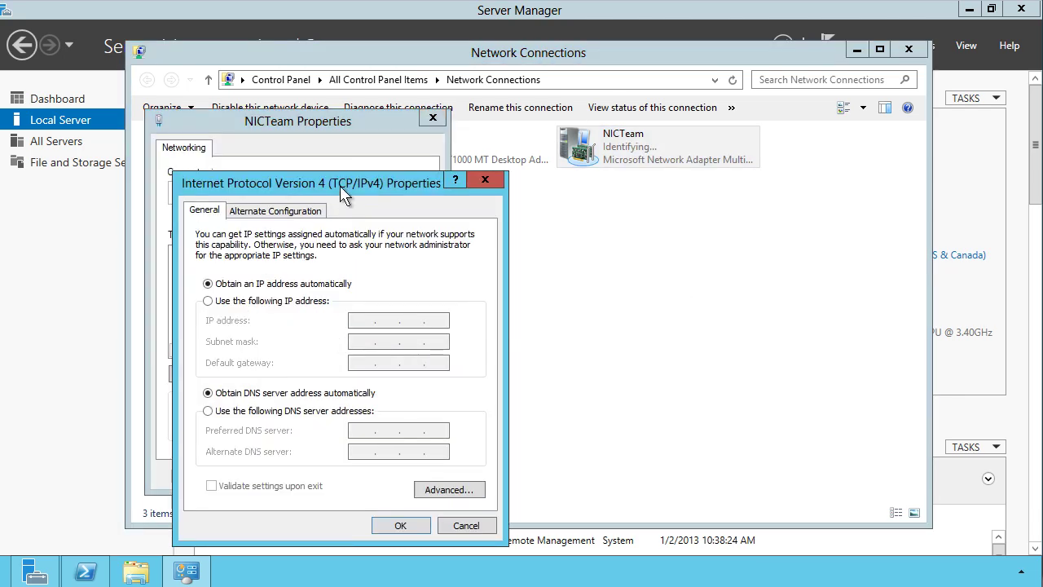
Assign NICTeam the static IP address 10.0.0.3 with subnet mask 255.0.0.0, and refresh the local server properties.
drag(343, 187, 601, 140)
click(530, 258)
click(613, 273)
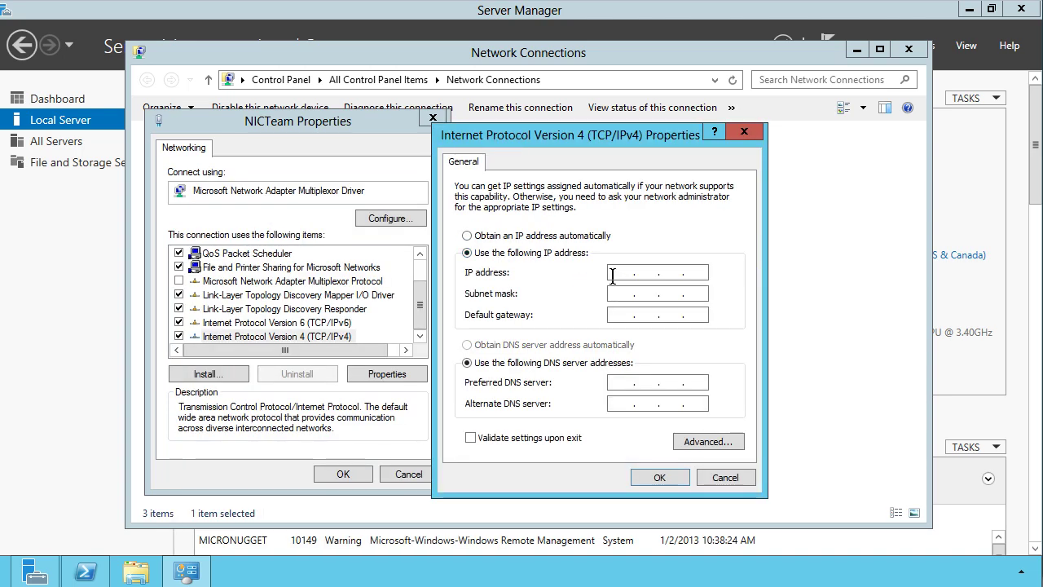
text(10.0.0.3)
key(Tab)
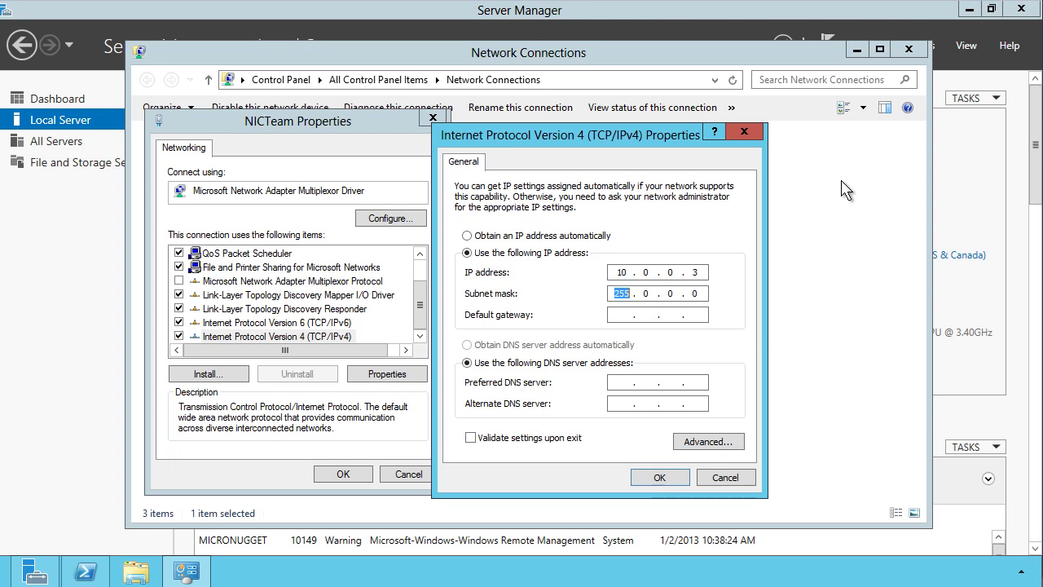
click(659, 476)
click(343, 473)
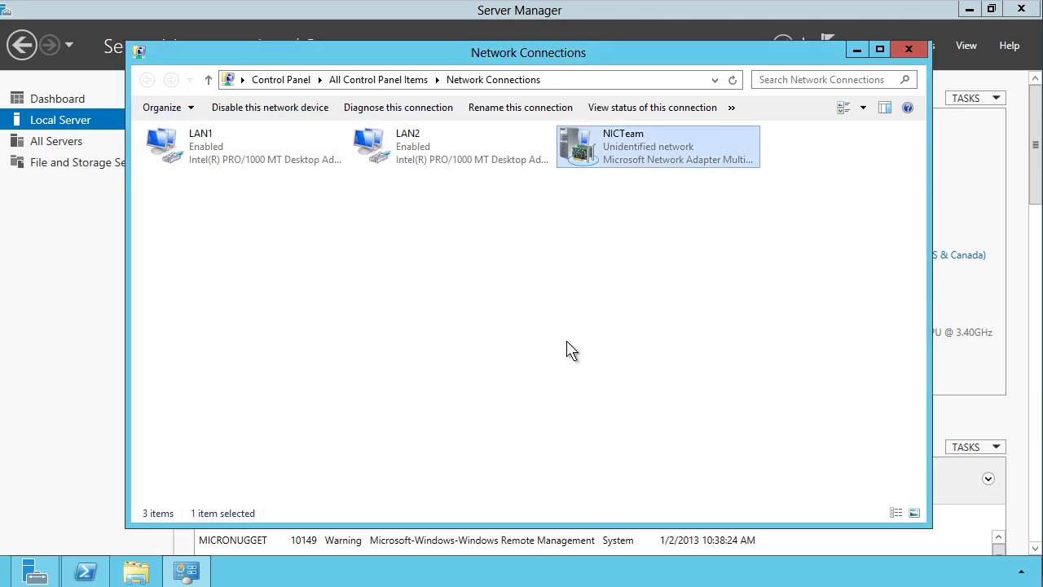
click(909, 49)
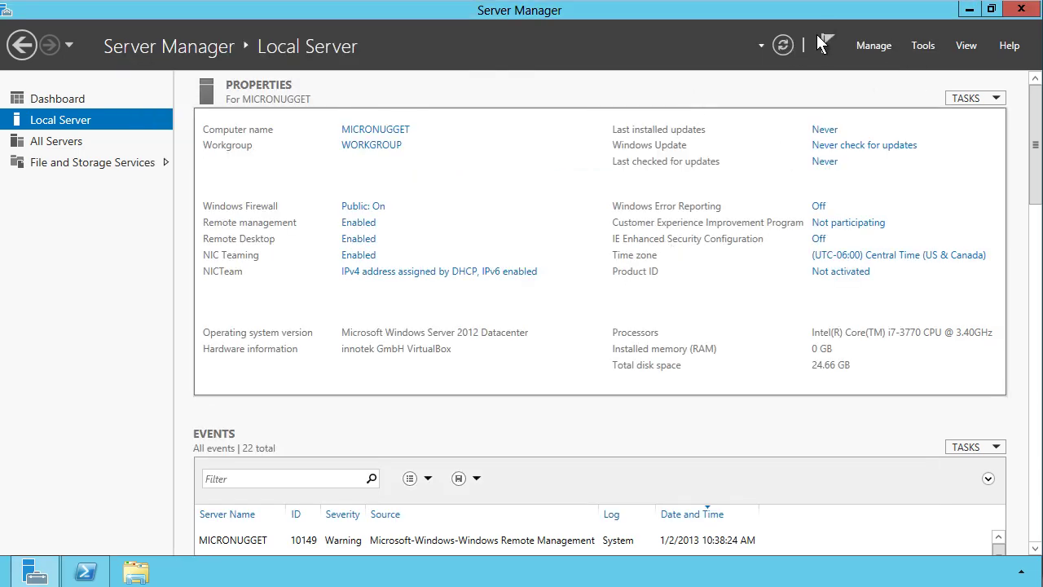
click(785, 45)
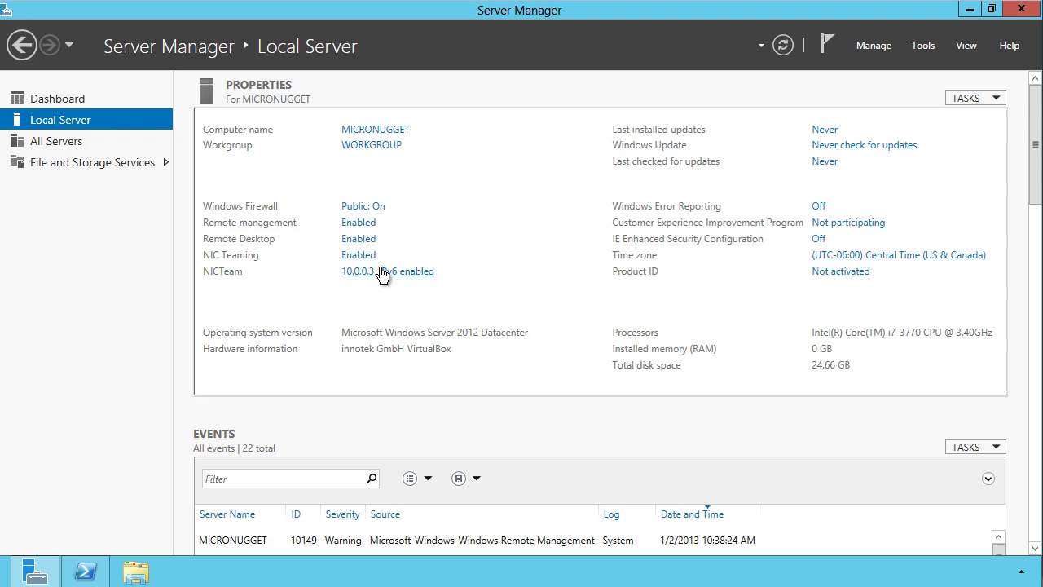
Switch to Windows PowerShell to review the list of LBFO teaming commands, and minimize the window when done.
click(969, 10)
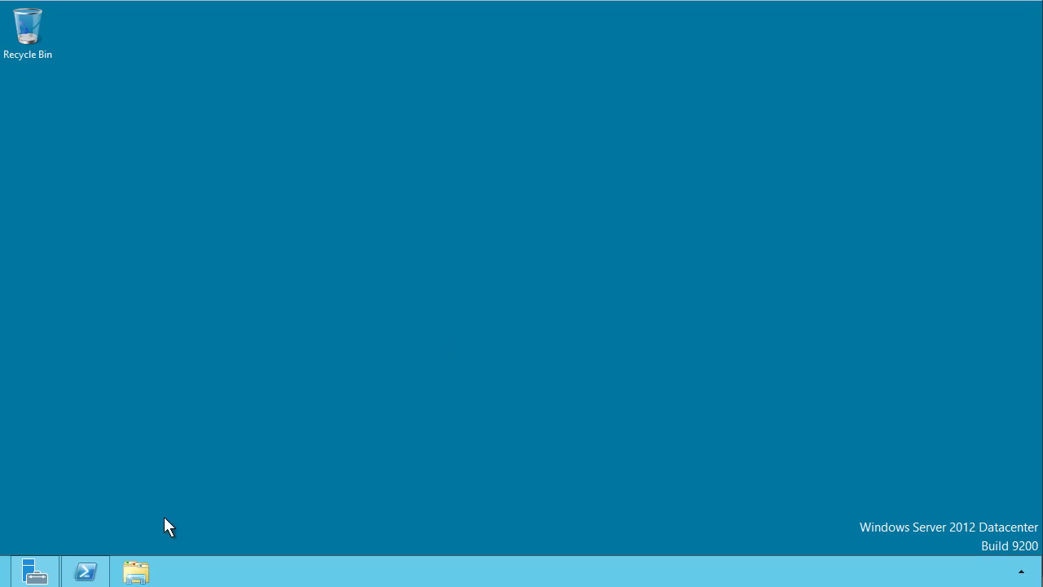
click(86, 572)
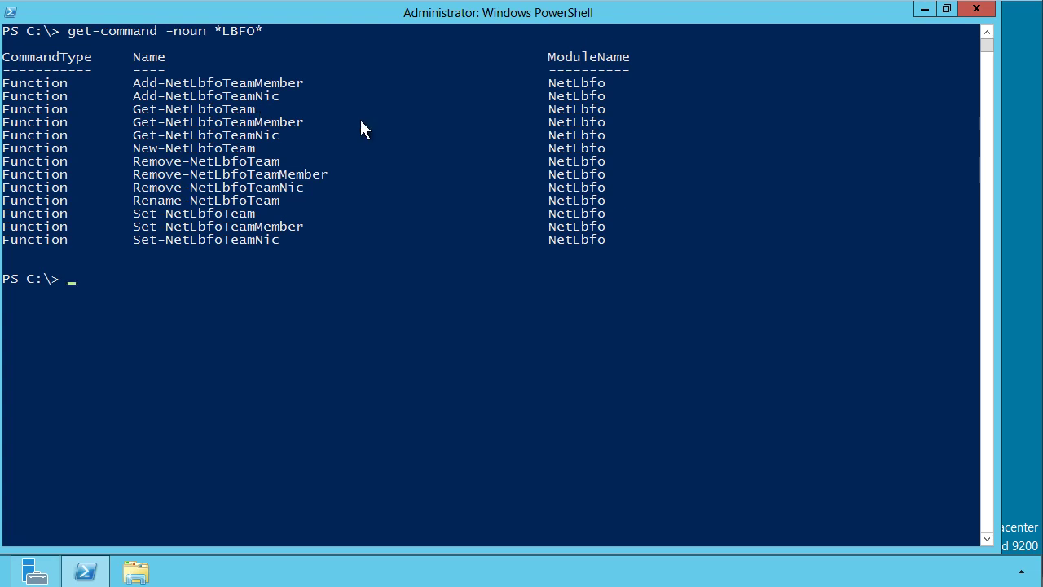
click(925, 11)
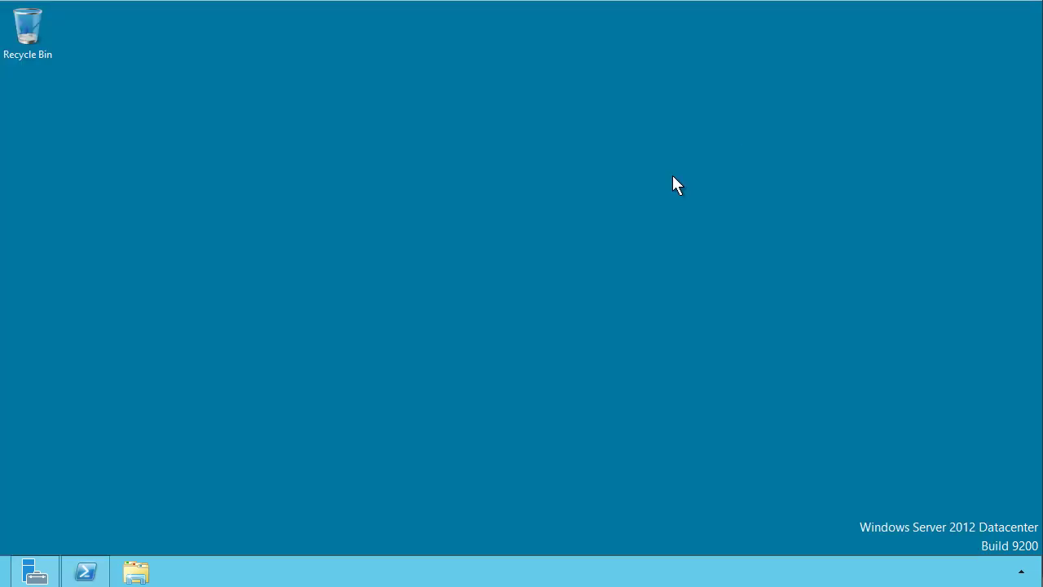